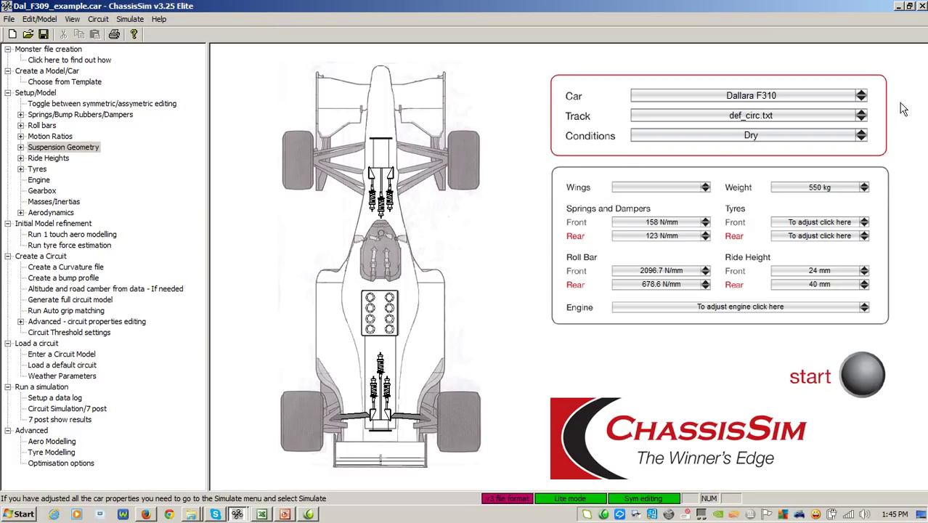
# Step: Open the simulation setup, activate the 7 post rig and start the simulation to bring up the rig analysis options
pyautogui.click(857, 375)
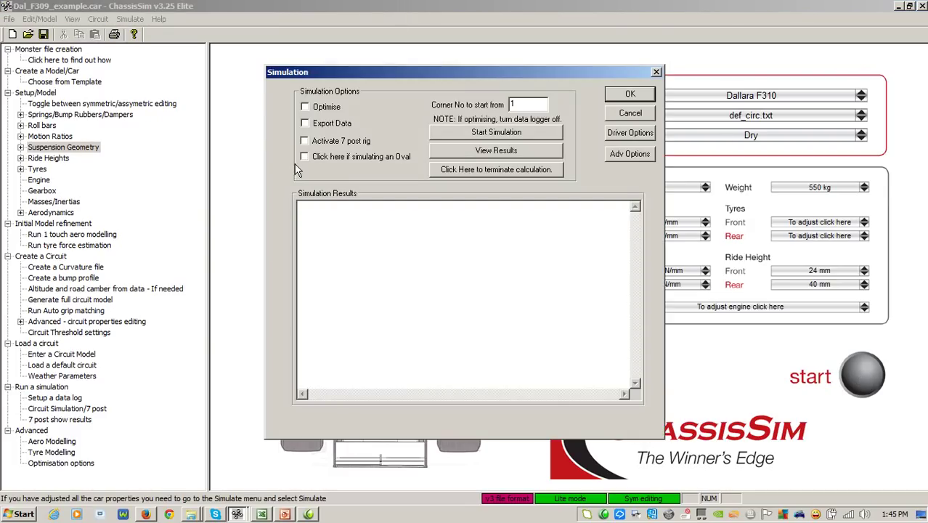
pyautogui.click(329, 144)
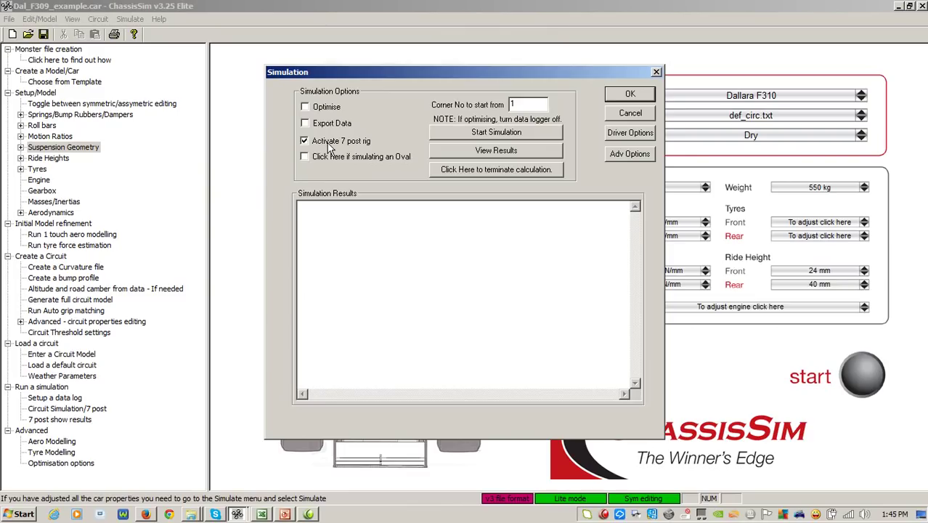
pyautogui.click(502, 135)
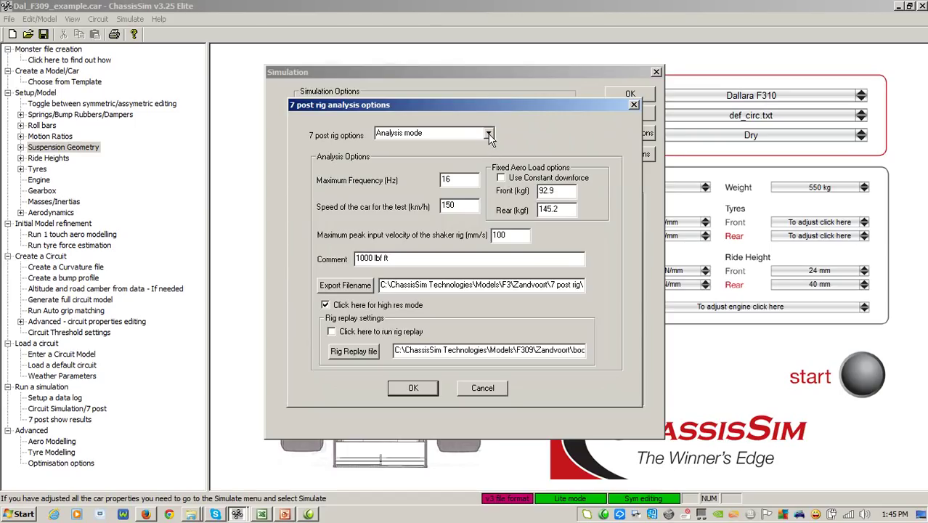
# Step: Switch the 7 post rig option to Bump profile and back to Analysis mode
pyautogui.click(490, 135)
pyautogui.click(490, 135)
pyautogui.click(489, 135)
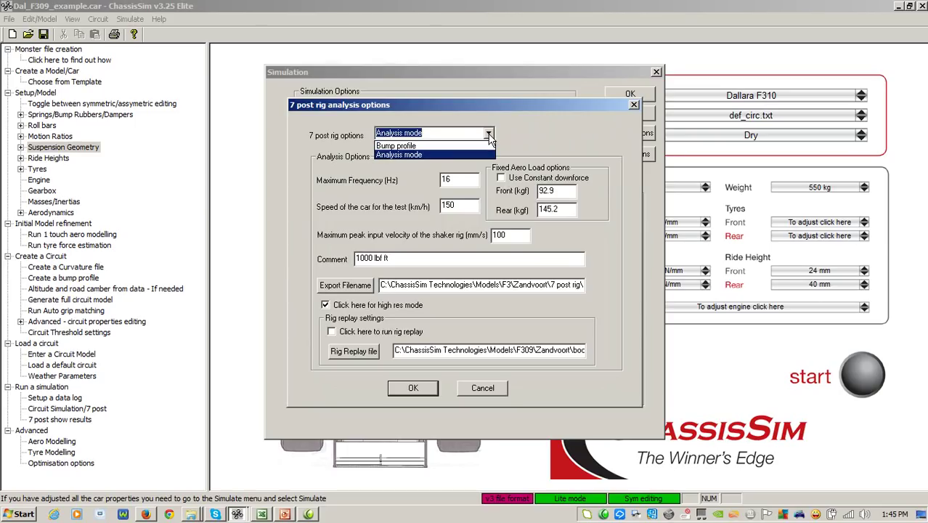
pyautogui.click(471, 144)
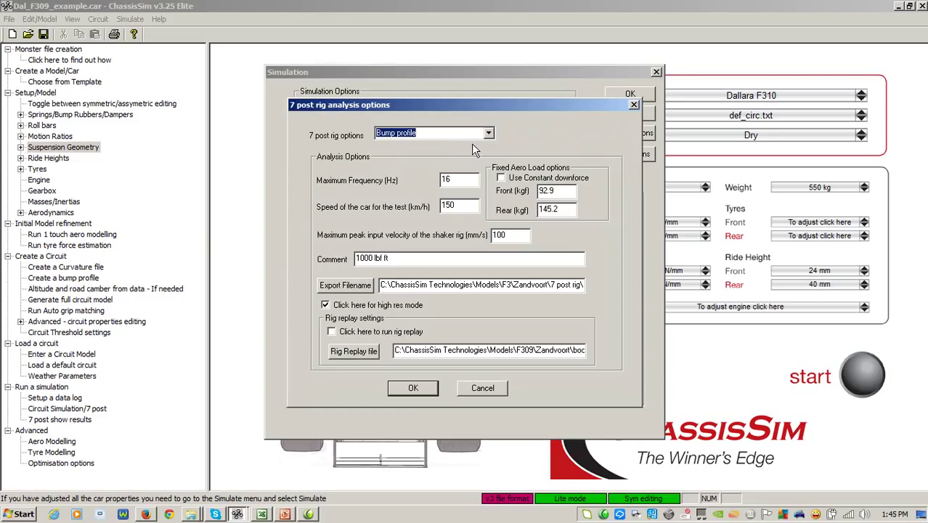
pyautogui.click(489, 135)
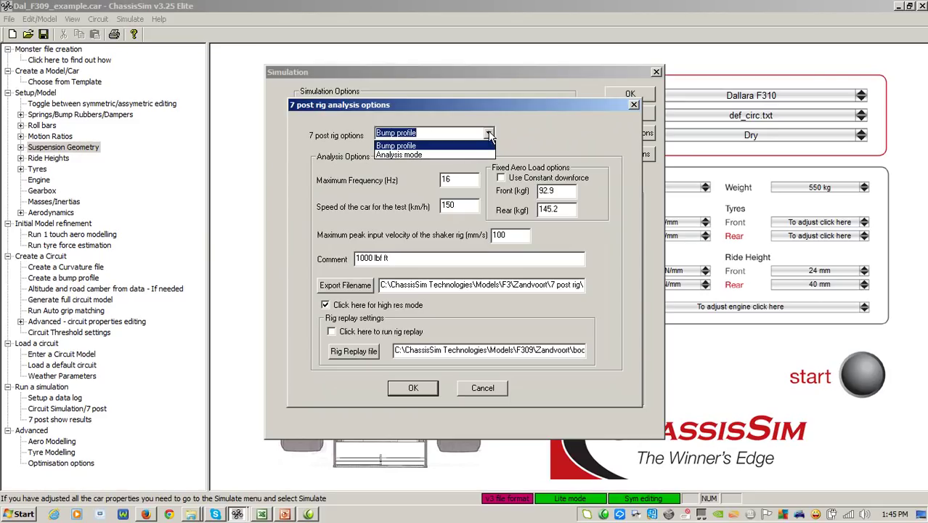
pyautogui.click(470, 145)
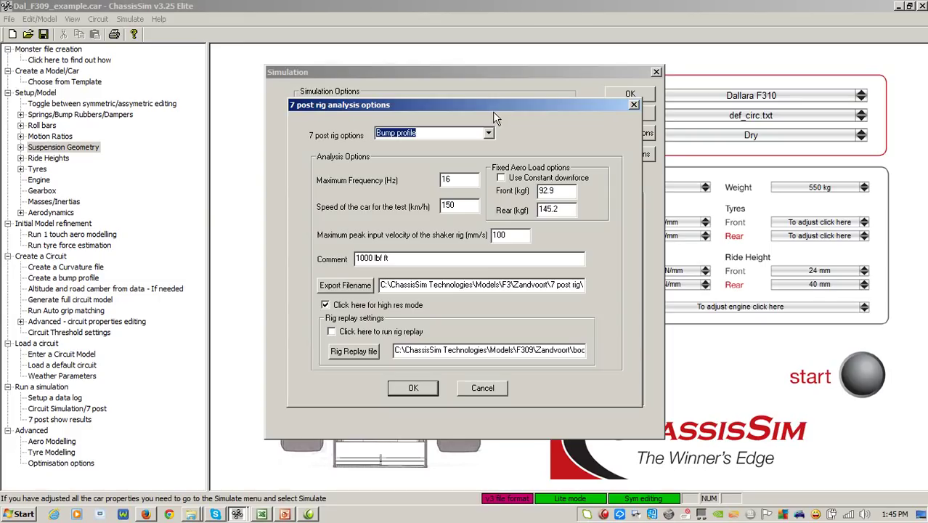
pyautogui.click(489, 133)
pyautogui.click(491, 135)
pyautogui.click(490, 136)
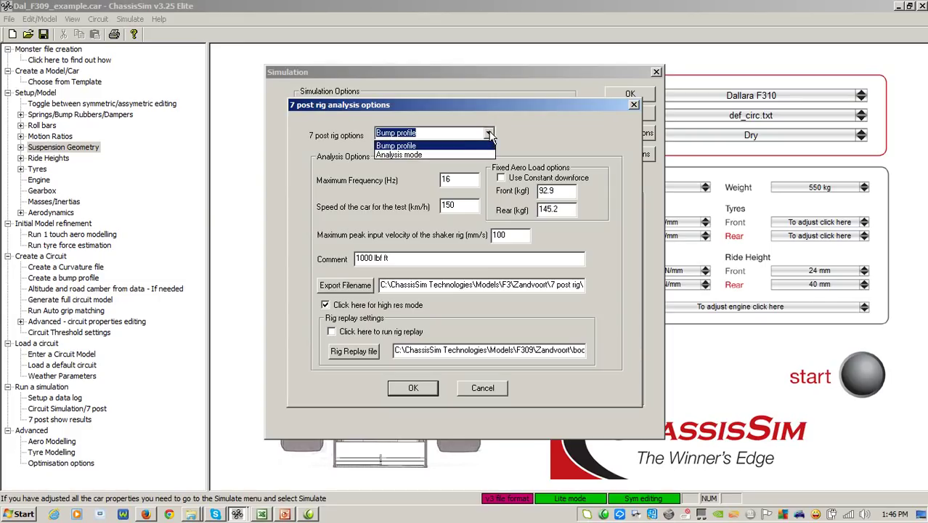
pyautogui.click(453, 153)
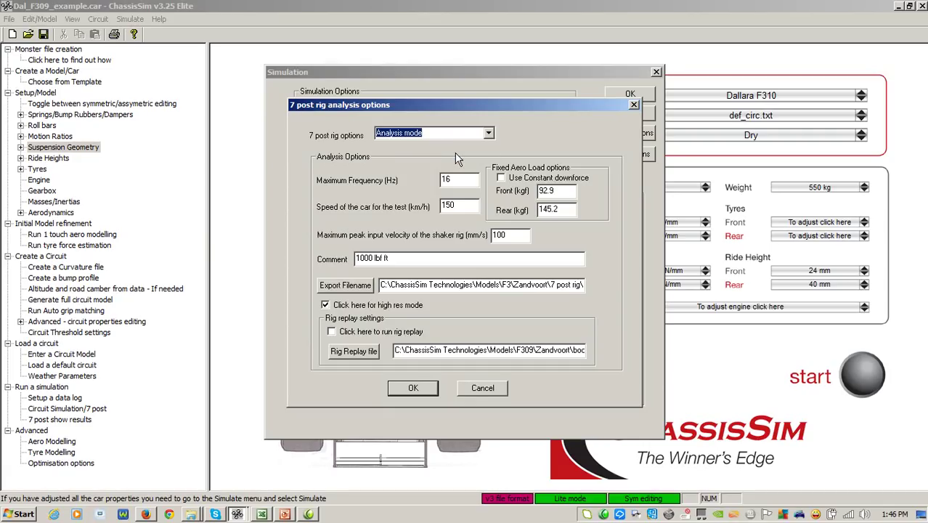
# Step: Review the test speed and peak input velocity, and replace the rig analysis comment with "Baseline"
pyautogui.doubleClick(448, 206)
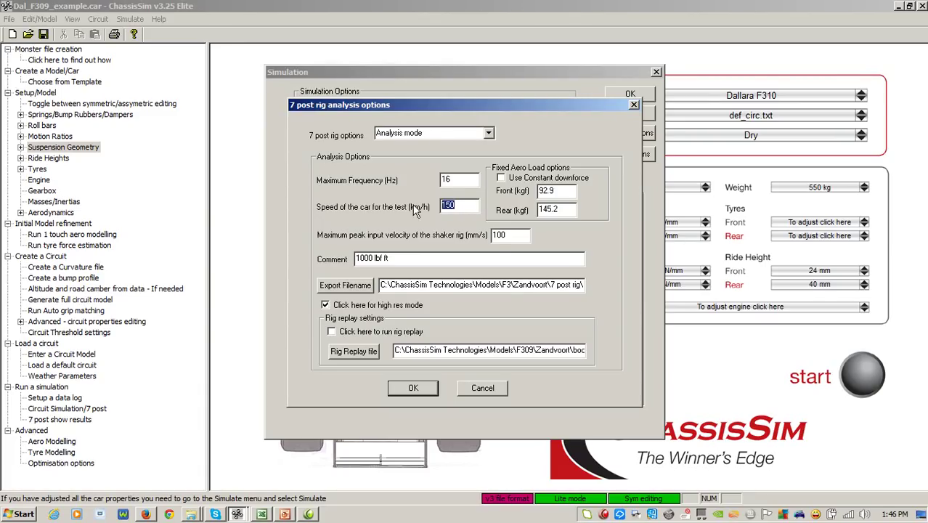
pyautogui.doubleClick(512, 234)
pyautogui.moveTo(420, 263); pyautogui.dragTo(234, 246)
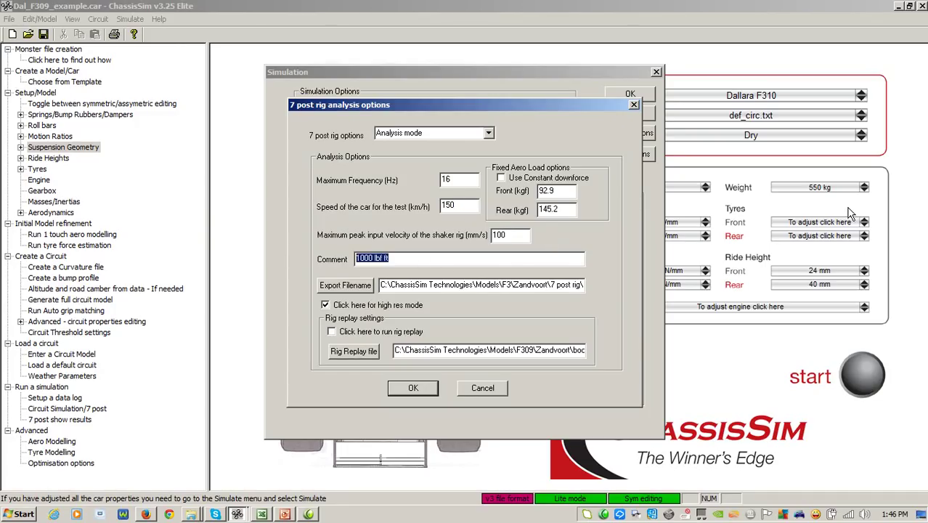
pyautogui.press('BackSpace')
pyautogui.write('Baseline')
# Step: Choose dal_f3_baseline.BPR in the 7 post rig folder as the export file and run the rig analysis
pyautogui.click(349, 286)
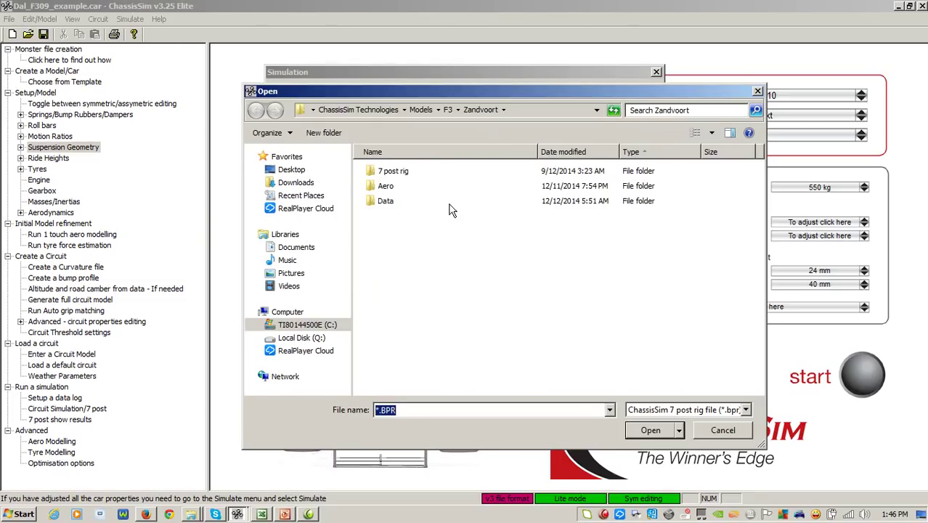
pyautogui.doubleClick(389, 174)
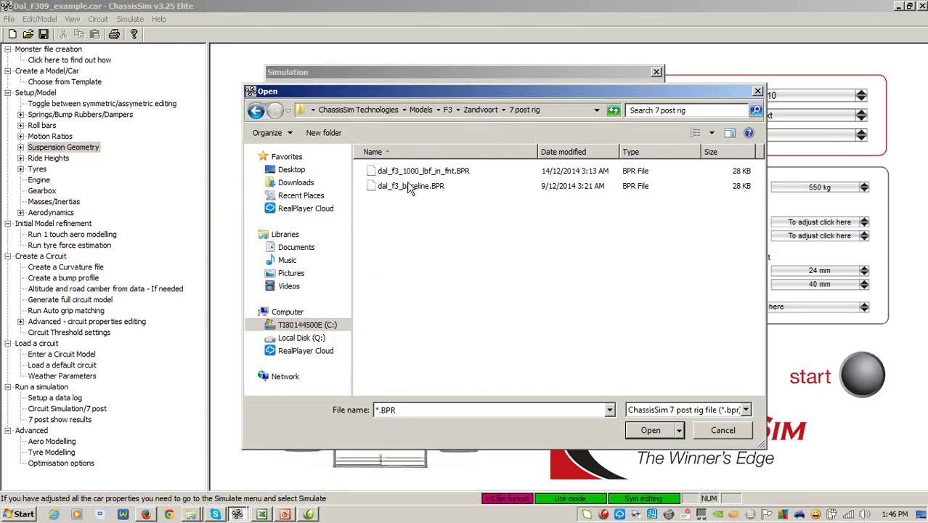
pyautogui.doubleClick(408, 187)
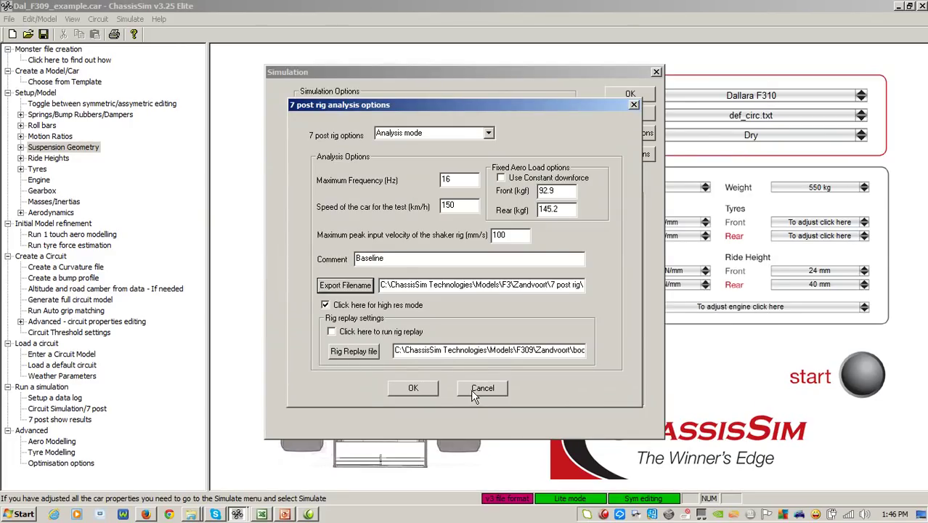
pyautogui.click(413, 389)
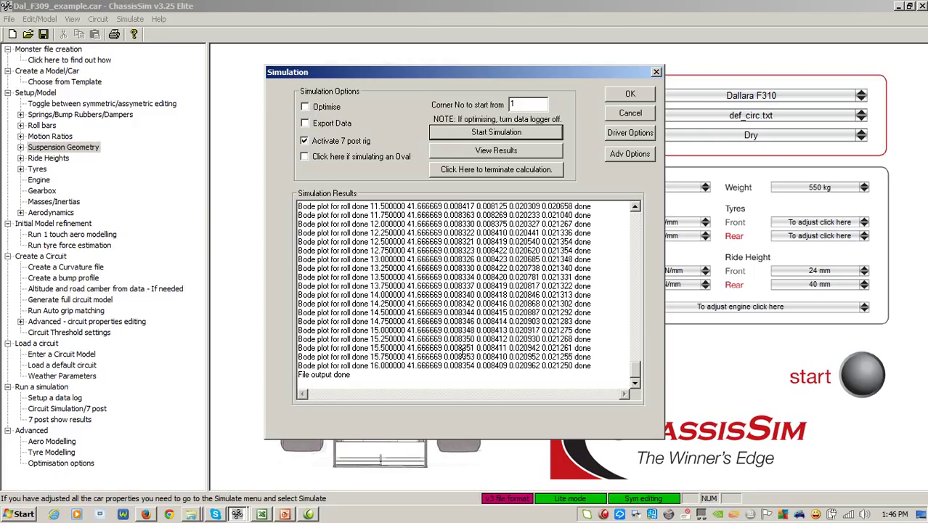
# Step: Load dal_f3_baseline.BPR into the 7 post rig analysis results and plot its heave response with the cursor on the peak
pyautogui.click(628, 114)
pyautogui.click(130, 22)
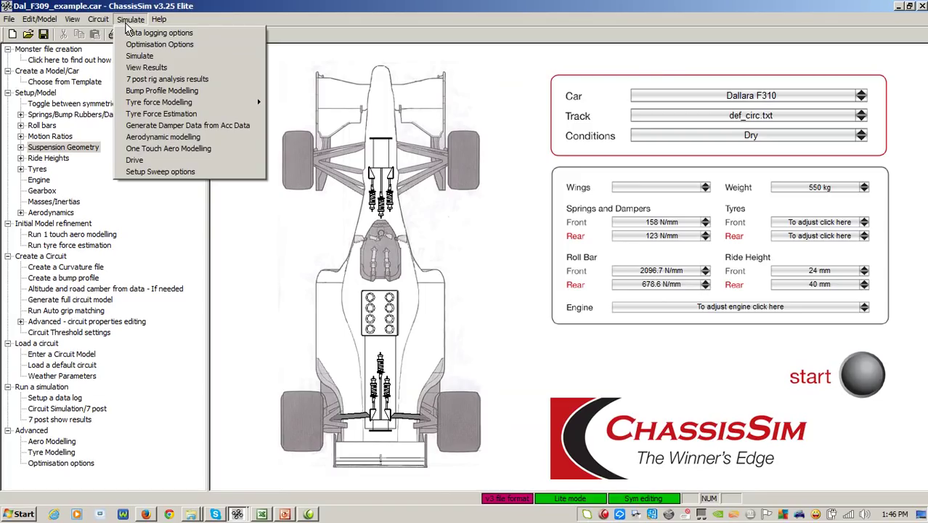
pyautogui.click(168, 80)
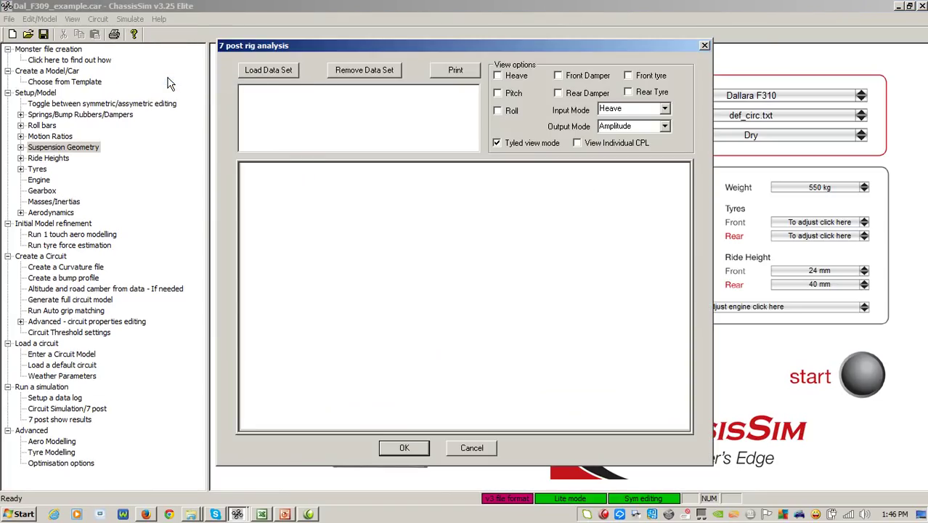
pyautogui.click(265, 74)
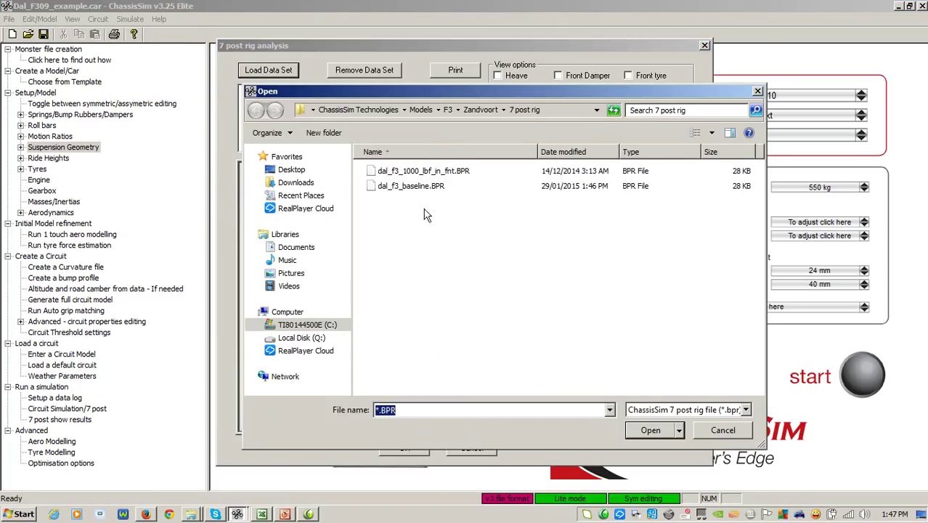
pyautogui.doubleClick(410, 186)
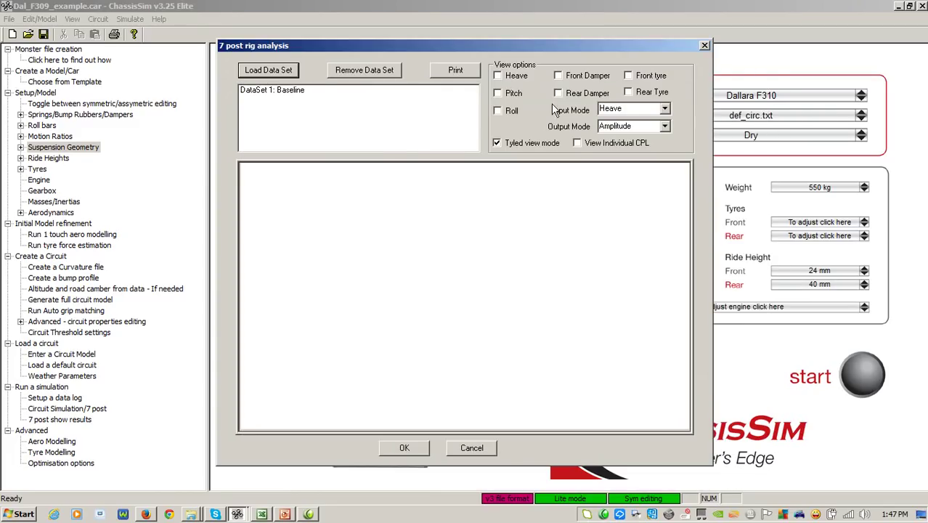
pyautogui.click(498, 77)
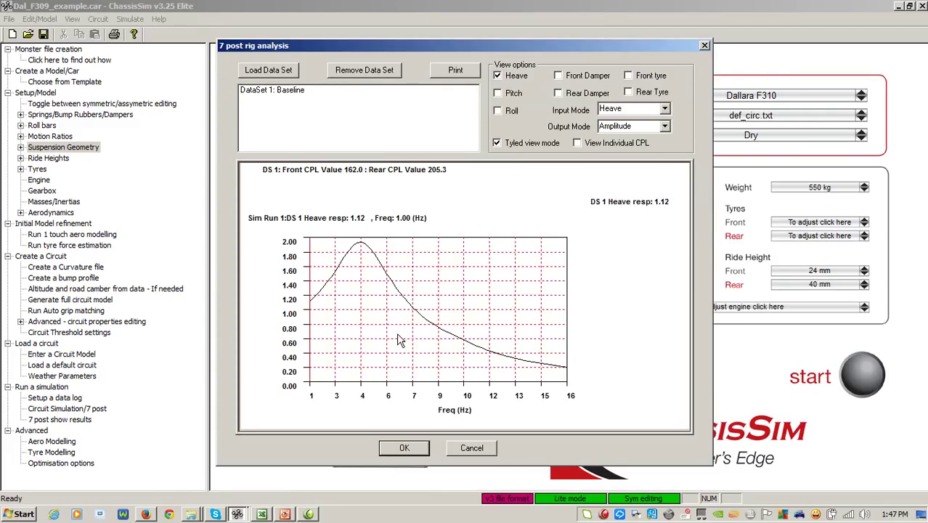
pyautogui.click(362, 322)
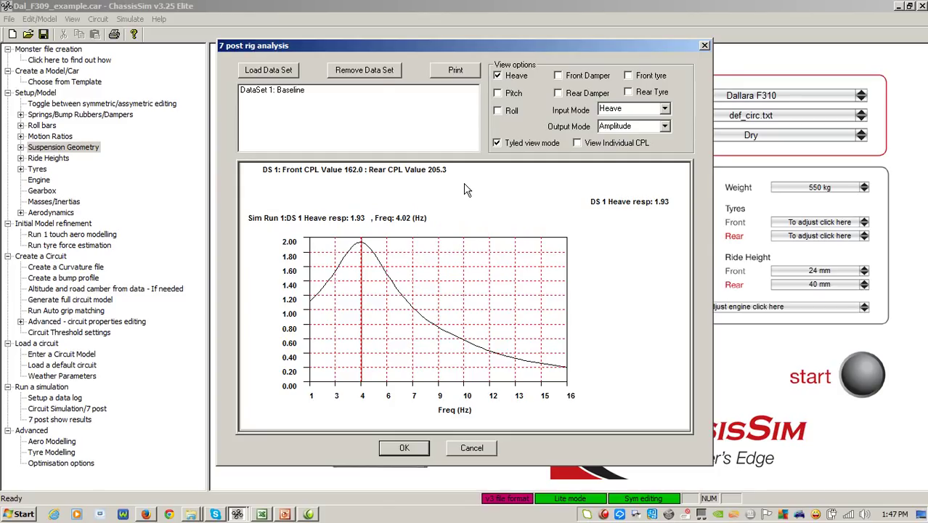
# Step: Check the individual CPL values per wheel, return to the axle values and trace the heave curve to its peak
pyautogui.click(578, 143)
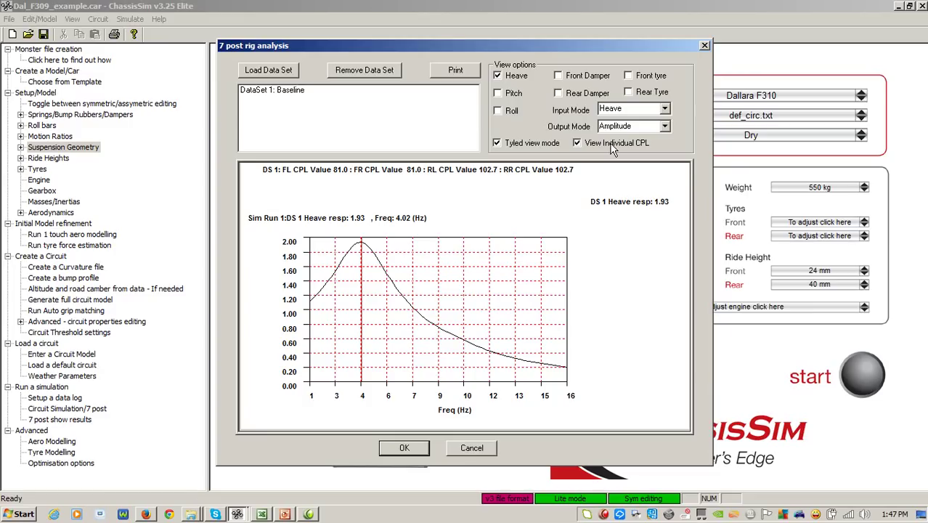
pyautogui.click(612, 145)
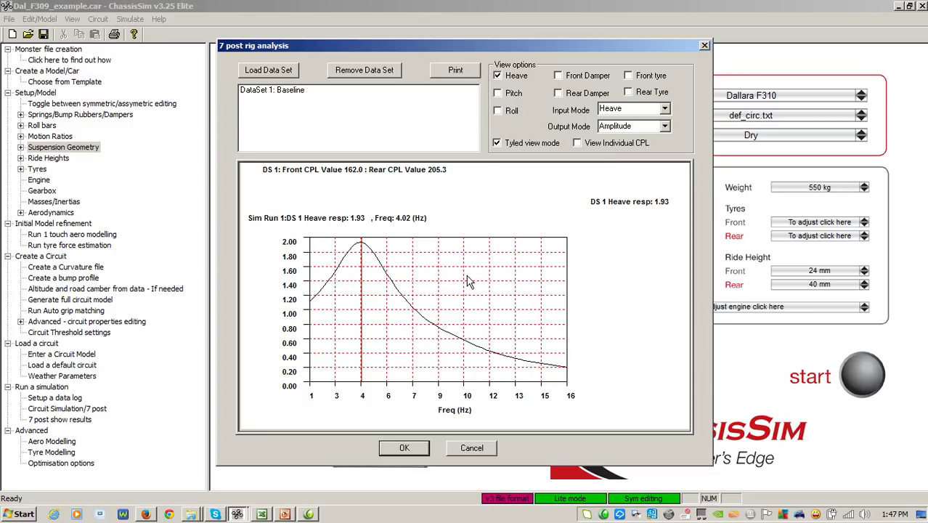
pyautogui.click(329, 347)
pyautogui.moveTo(329, 347); pyautogui.dragTo(362, 337)
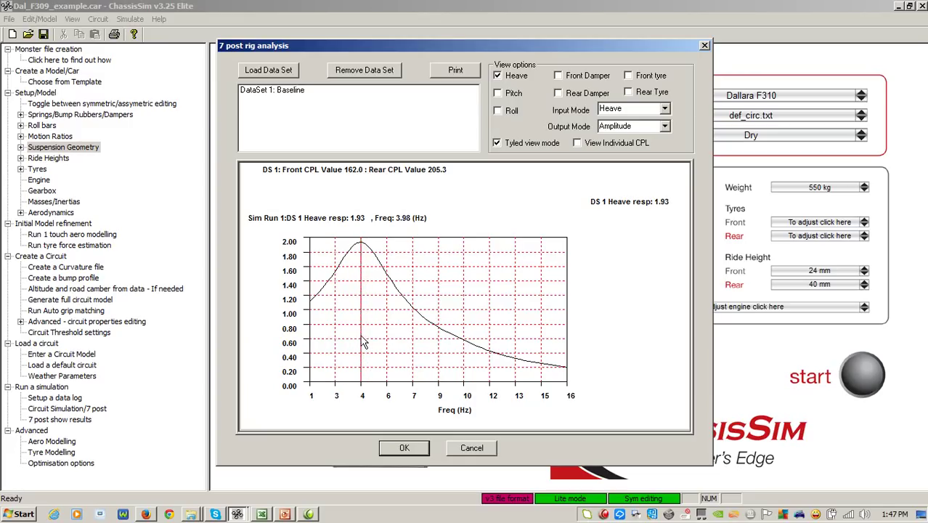
# Step: Add the pitch response plot below heave, and briefly view the roll response before hiding it
pyautogui.click(509, 97)
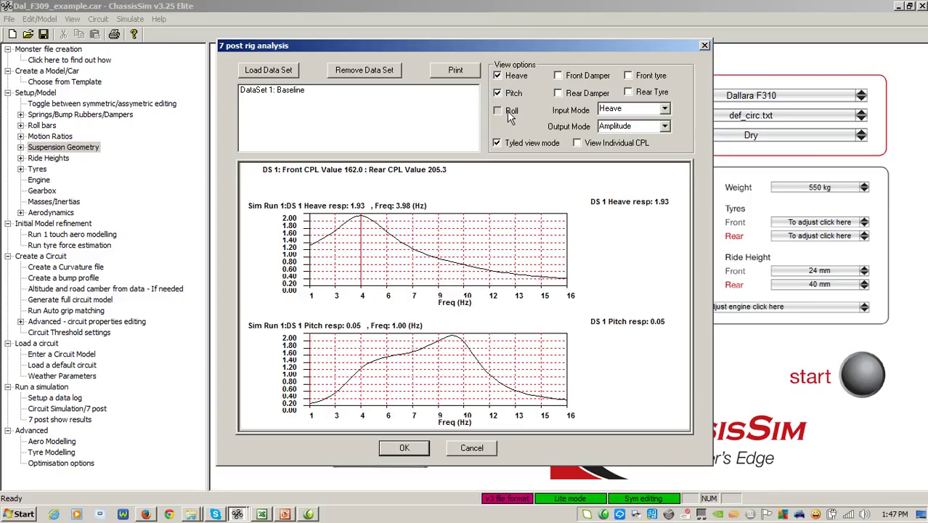
pyautogui.click(509, 115)
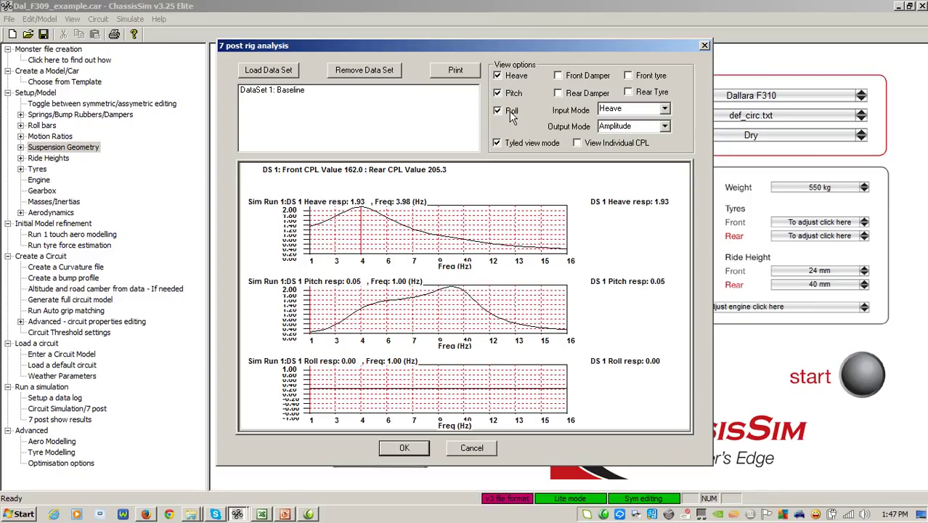
pyautogui.click(511, 113)
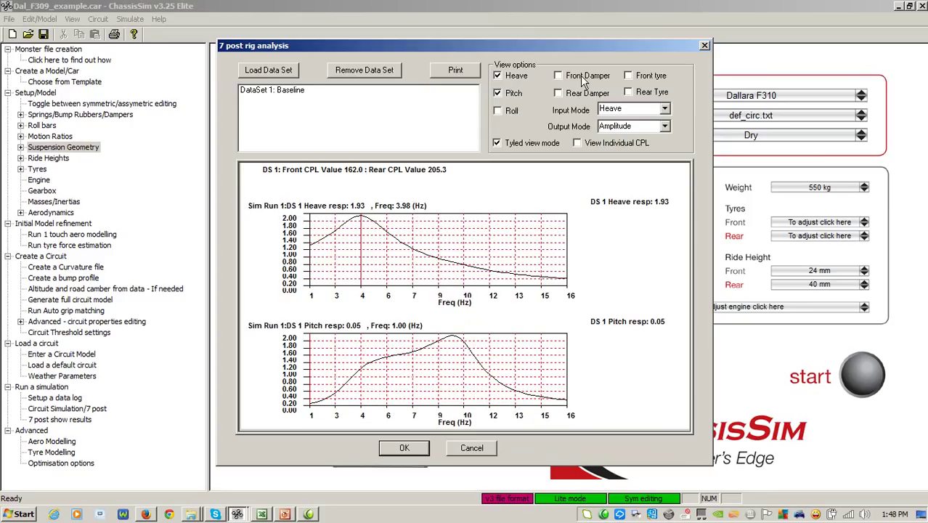
# Step: Display the front and rear damper and tyre response plots, and hide all four again
pyautogui.click(582, 75)
pyautogui.click(579, 95)
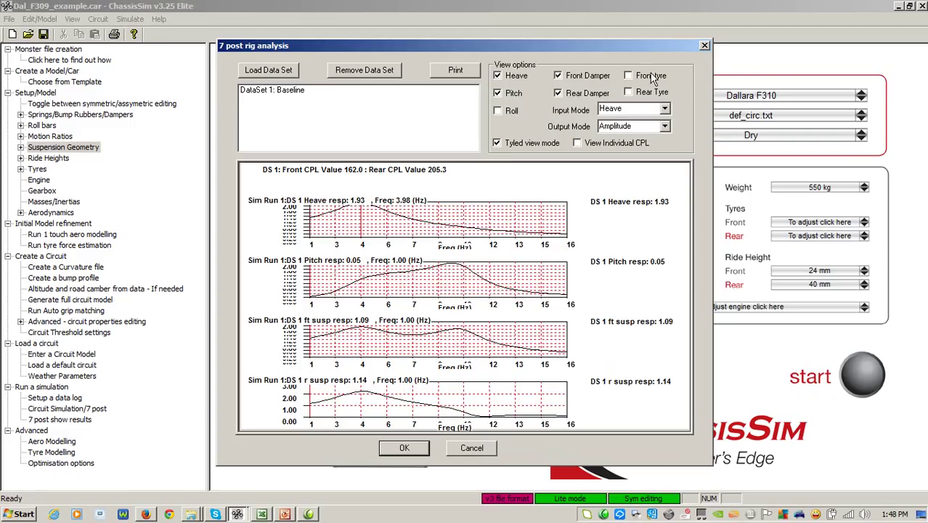
pyautogui.click(652, 76)
pyautogui.click(644, 93)
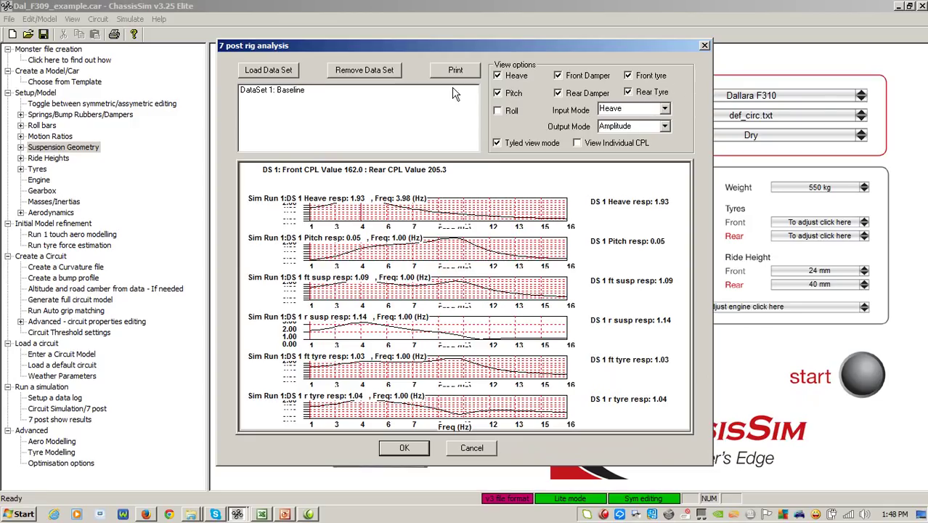
pyautogui.click(629, 92)
pyautogui.click(629, 77)
pyautogui.click(558, 94)
pyautogui.click(558, 76)
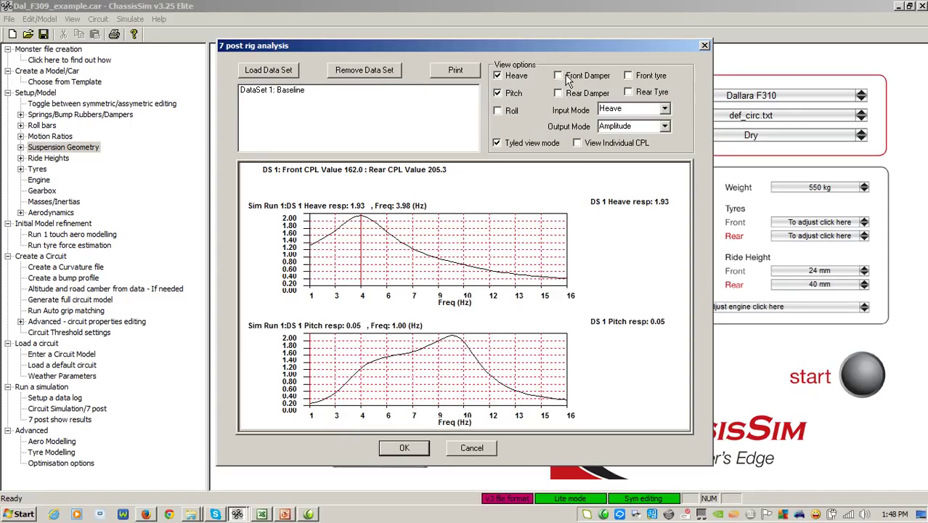
# Step: Set the input mode to Pitch and move the cursor to the peak of the pitch response
pyautogui.click(664, 109)
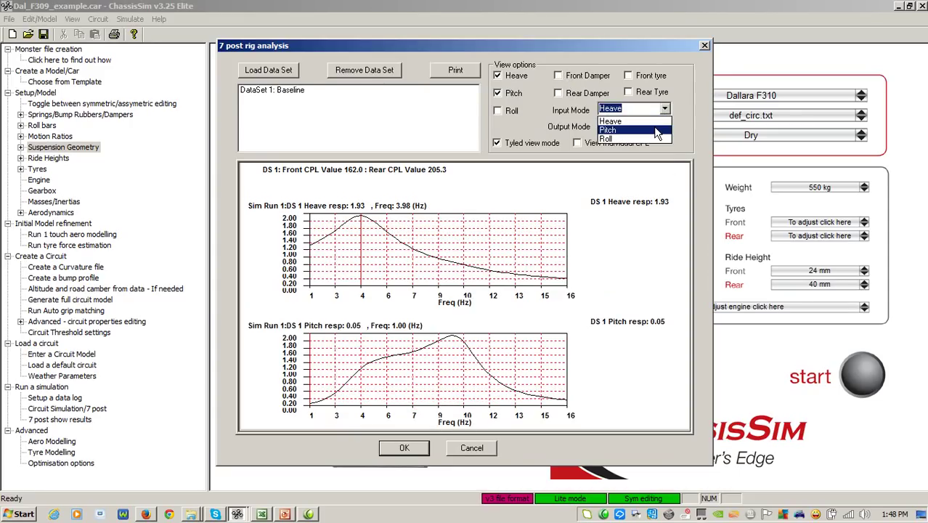
pyautogui.click(654, 130)
pyautogui.moveTo(451, 379); pyautogui.dragTo(463, 379)
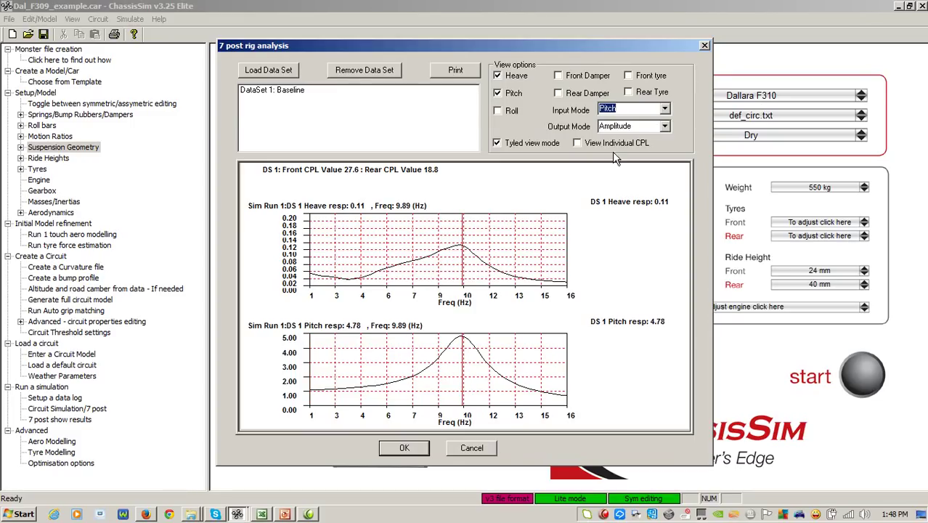
# Step: Set the input mode to Heave and the output mode to Phase, and place the cursor at about 3.9 Hz
pyautogui.click(665, 109)
pyautogui.click(661, 121)
pyautogui.click(664, 126)
pyautogui.click(653, 151)
pyautogui.moveTo(328, 251); pyautogui.dragTo(361, 262)
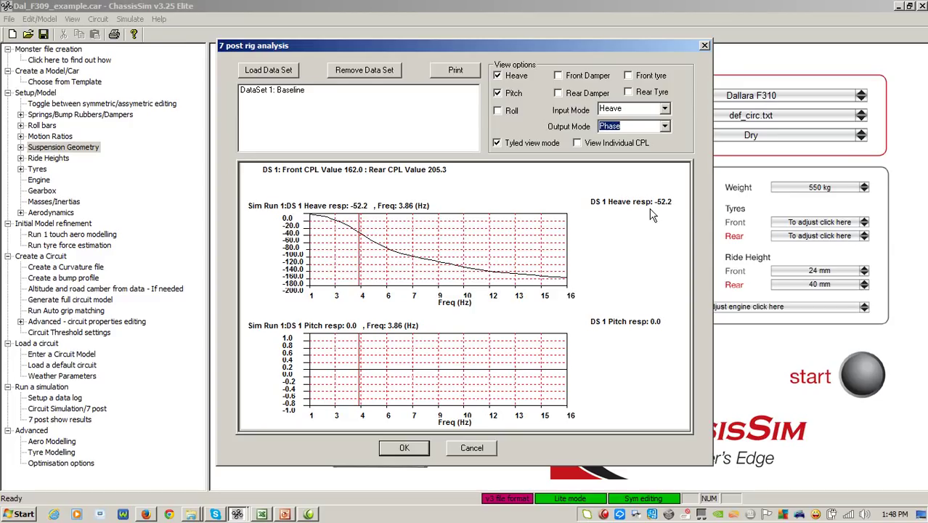
# Step: Set the output mode back to Amplitude and place the cursor on the heave response peak
pyautogui.click(663, 127)
pyautogui.click(632, 136)
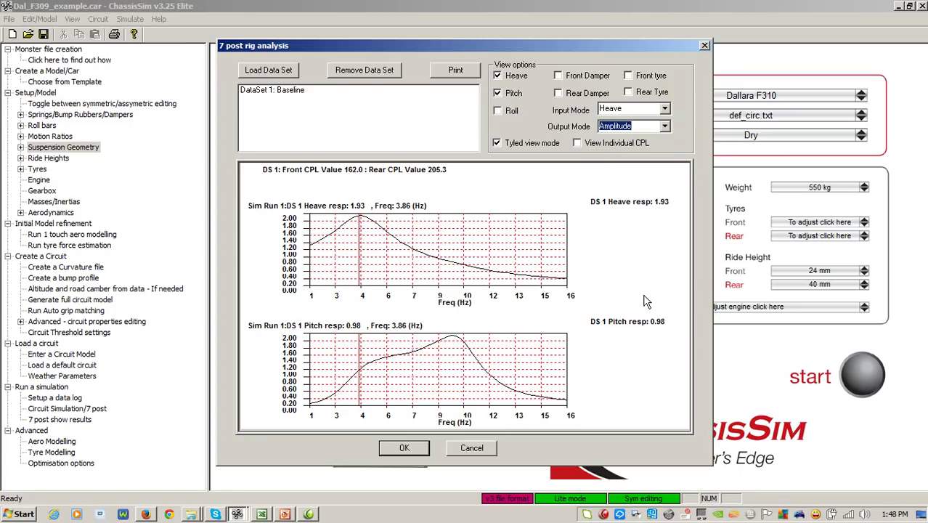
pyautogui.moveTo(349, 236); pyautogui.dragTo(362, 241)
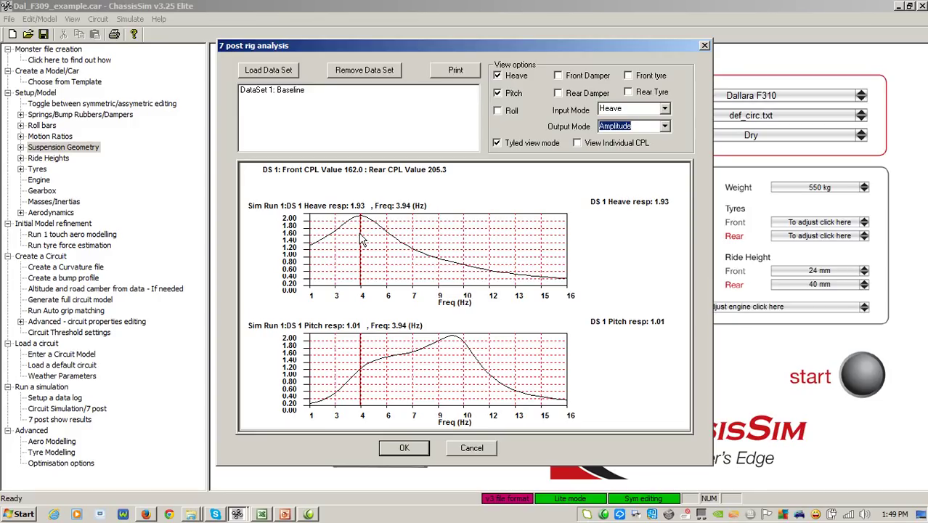
# Step: Close the 7 post rig analysis and select the 1000 lbf/in spring from the list for the rear of the car
pyautogui.click(475, 443)
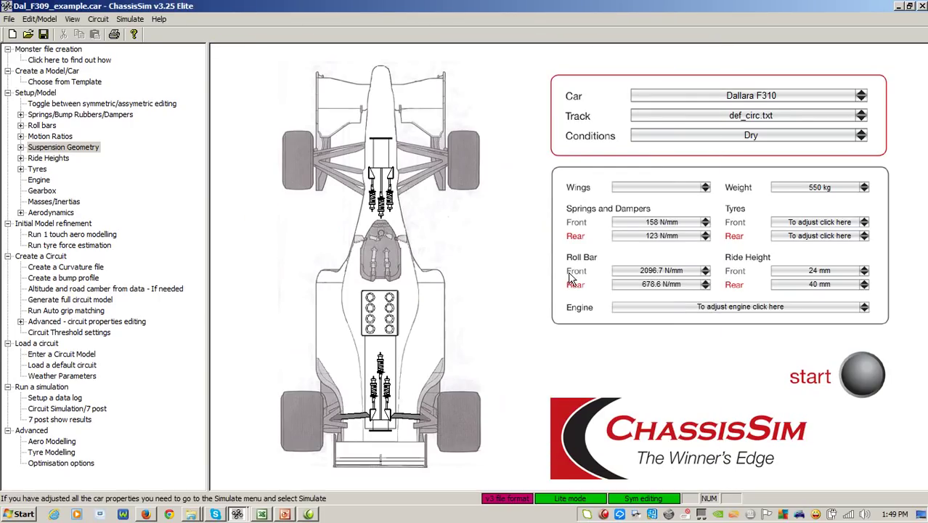
pyautogui.click(387, 393)
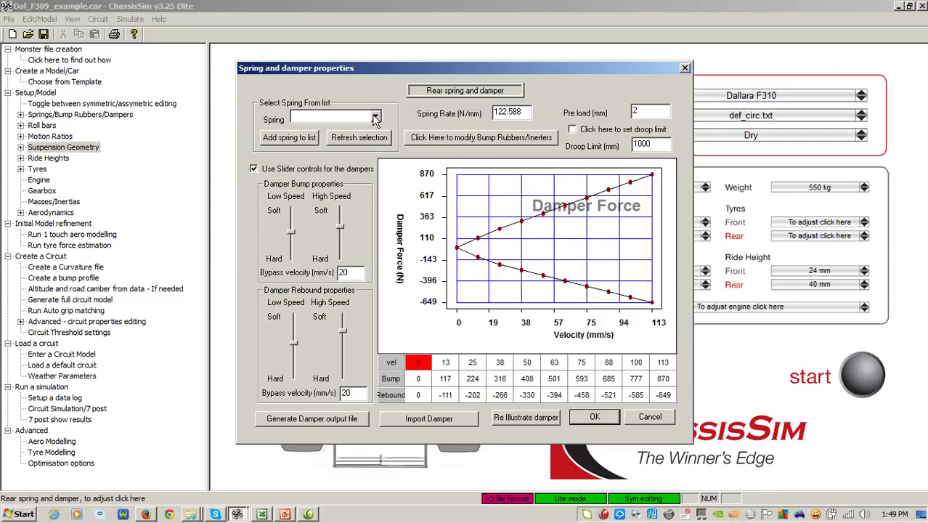
pyautogui.click(375, 119)
pyautogui.click(352, 182)
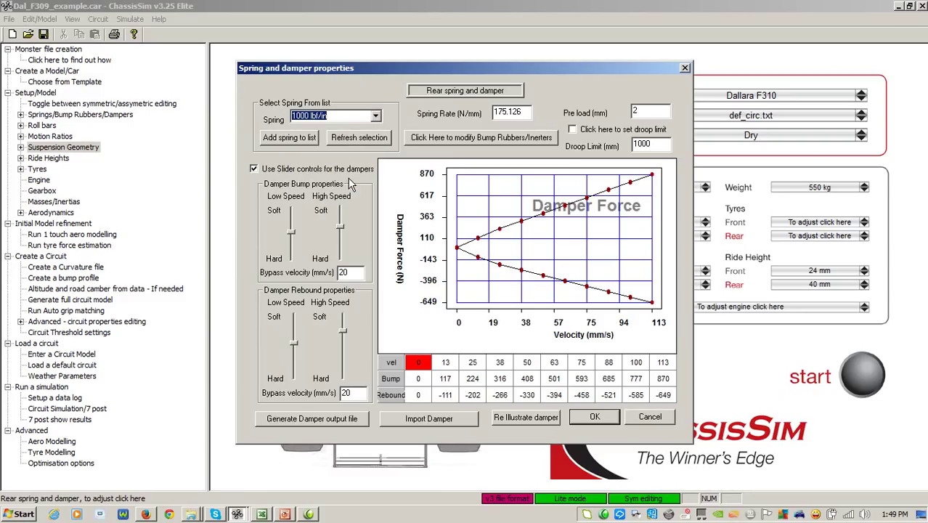
pyautogui.click(589, 415)
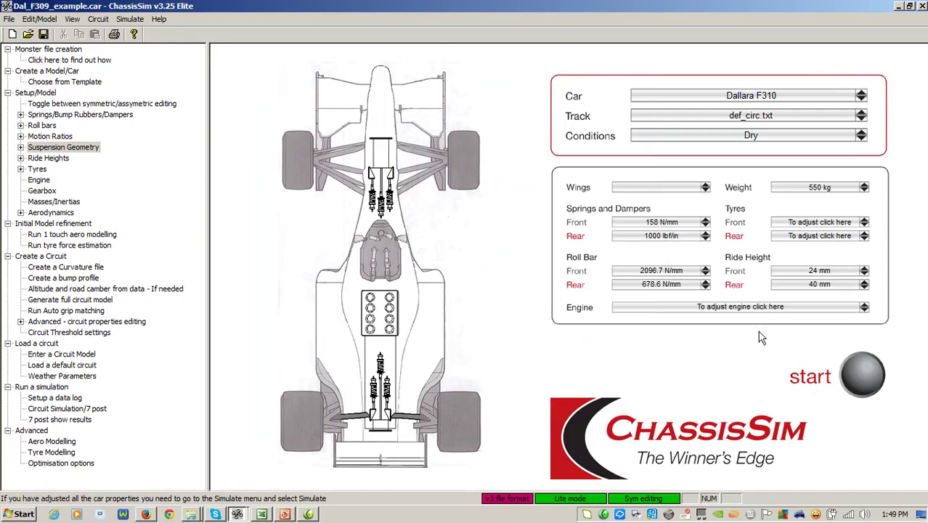
# Step: Start a simulation with the 7 post rig activated and set the analysis comment to "1000 lbf/in rear spring"
pyautogui.click(855, 372)
pyautogui.click(357, 145)
pyautogui.click(489, 135)
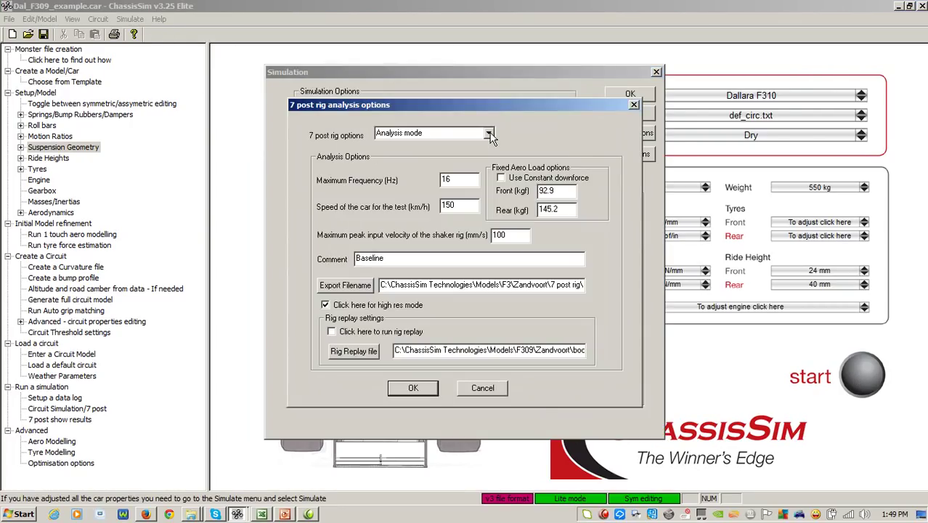
pyautogui.doubleClick(405, 259)
pyautogui.press('BackSpace')
pyautogui.write('1000 ')
pyautogui.write('Inf')
pyautogui.press('BackSpace')
pyautogui.press('BackSpace')
pyautogui.write('bf/in e')
pyautogui.press('BackSpace')
pyautogui.write('rear spring')
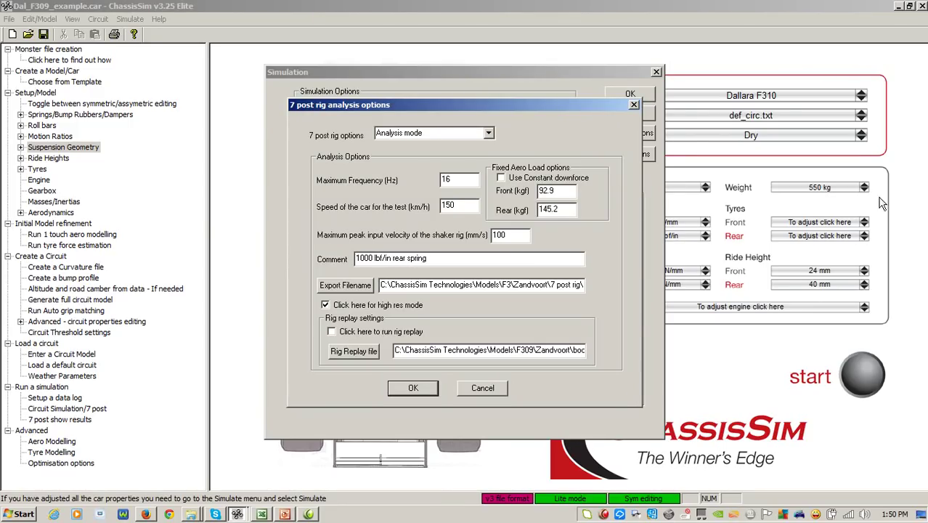
# Step: Set the export file to dal_f3_1000_lbf_in_fnt.BPR, run the 7 post rig simulation, and close the Simulation dialog
pyautogui.click(334, 287)
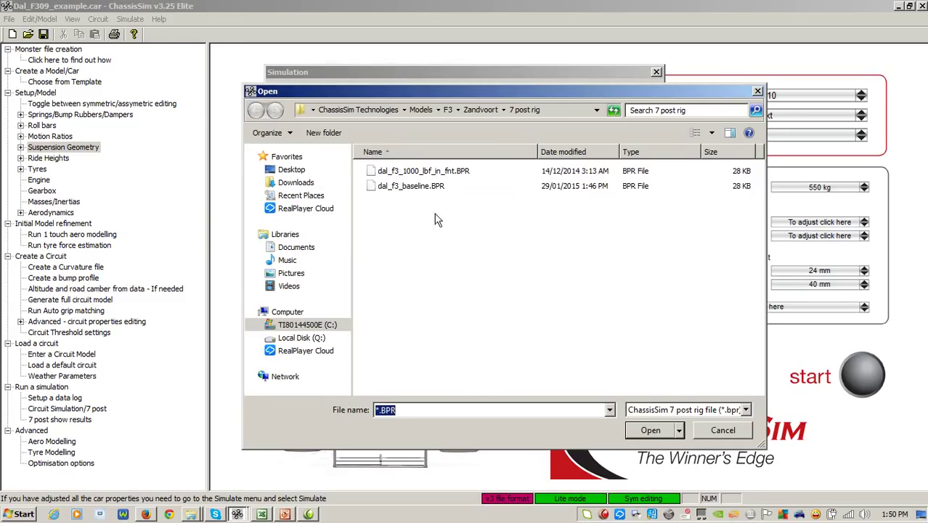
pyautogui.doubleClick(434, 173)
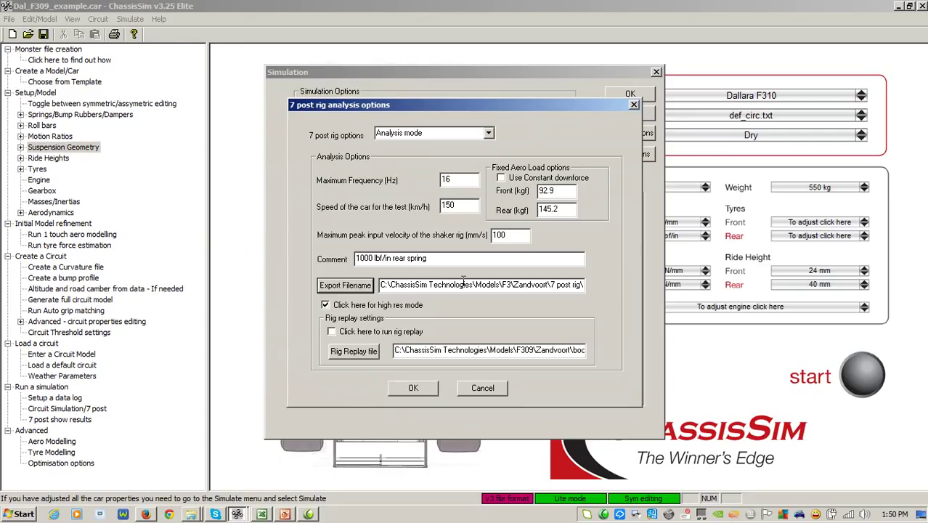
pyautogui.click(414, 388)
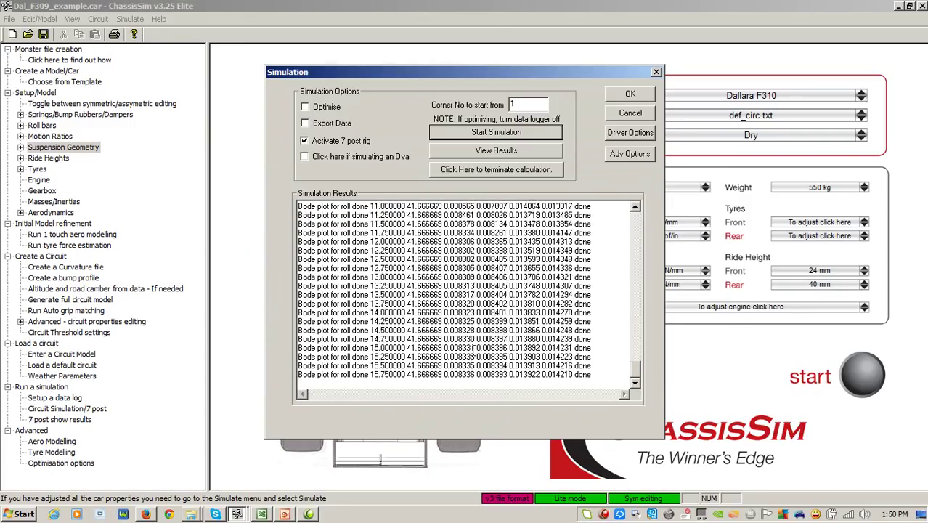
pyautogui.click(635, 112)
# Step: Open the 7 post rig analysis results and load the data sets dal_f3_baseline.BPR and dal_f3_1000_lbf_in_fnt.BPR
pyautogui.click(130, 19)
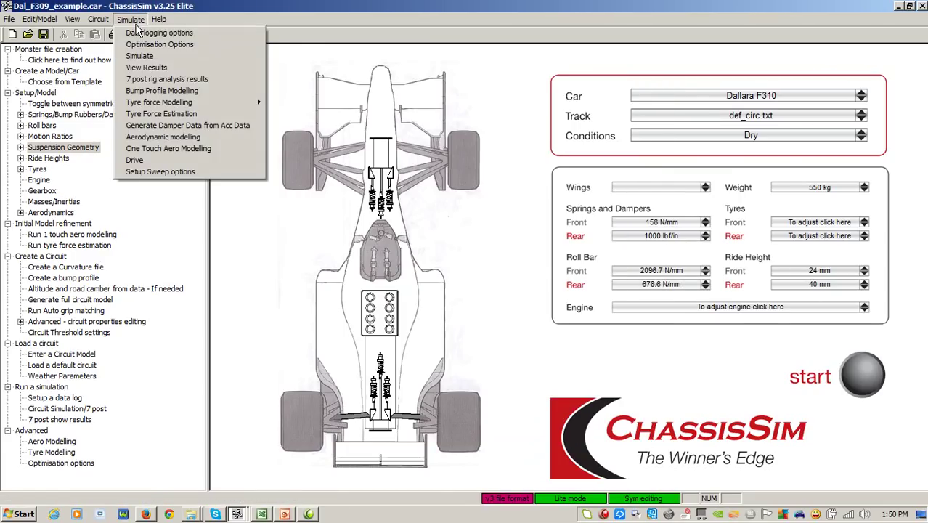
pyautogui.click(141, 80)
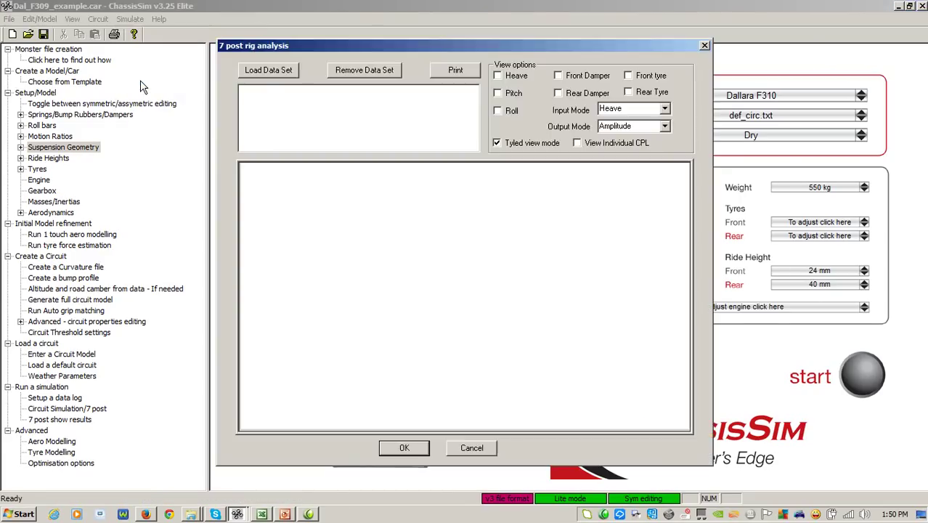
pyautogui.click(273, 76)
pyautogui.doubleClick(418, 186)
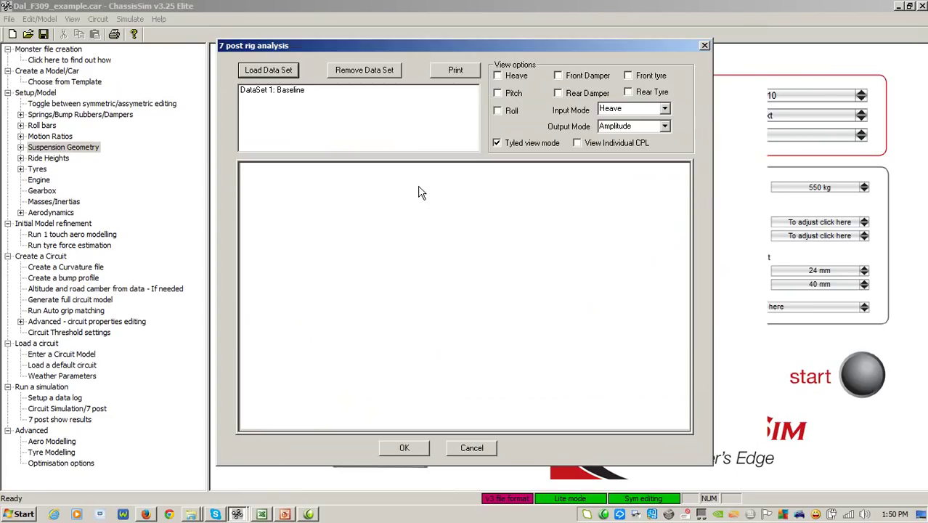
pyautogui.click(268, 70)
pyautogui.doubleClick(398, 170)
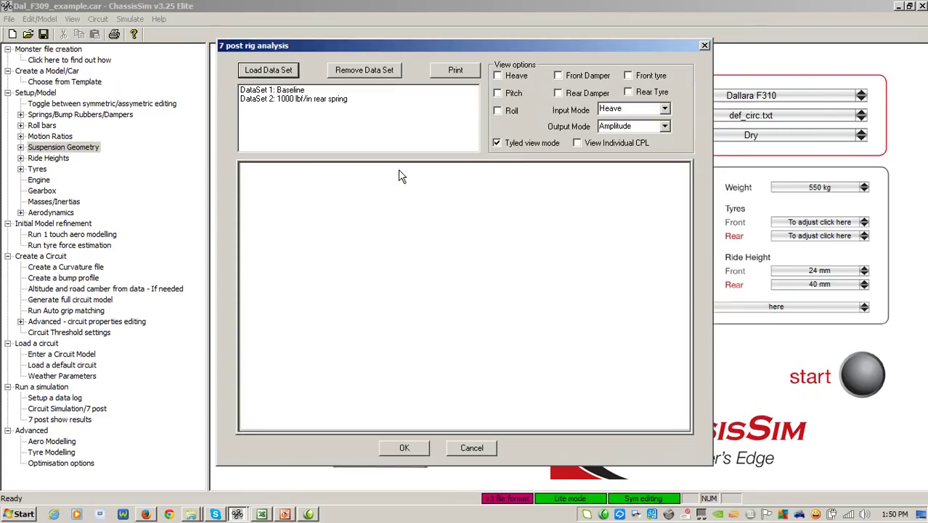
# Step: Display the heave response of both data sets and place the cursor near the peaks at about 4.25 Hz
pyautogui.click(514, 77)
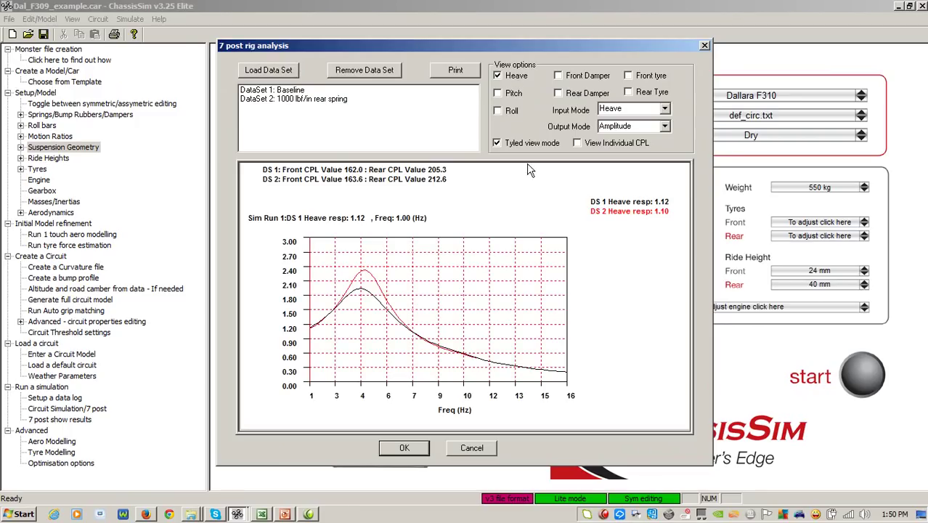
pyautogui.click(364, 340)
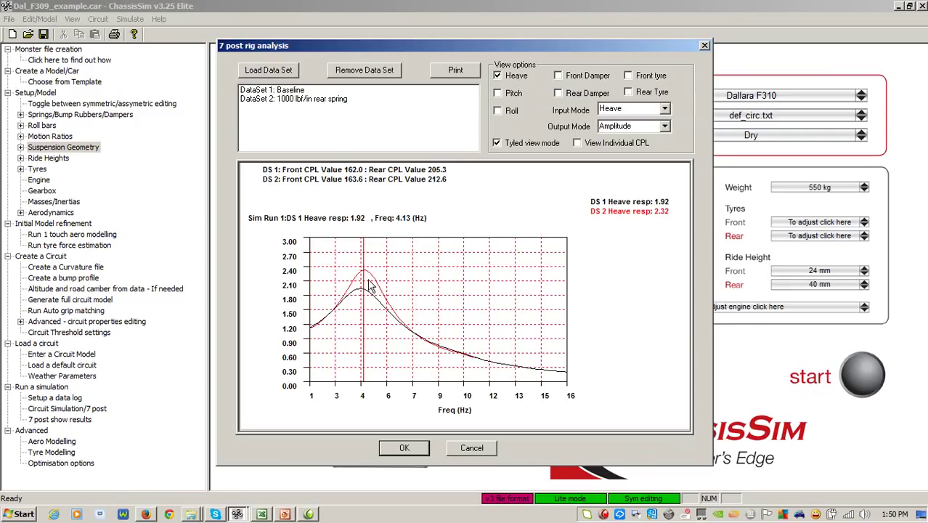
pyautogui.click(374, 347)
pyautogui.click(366, 346)
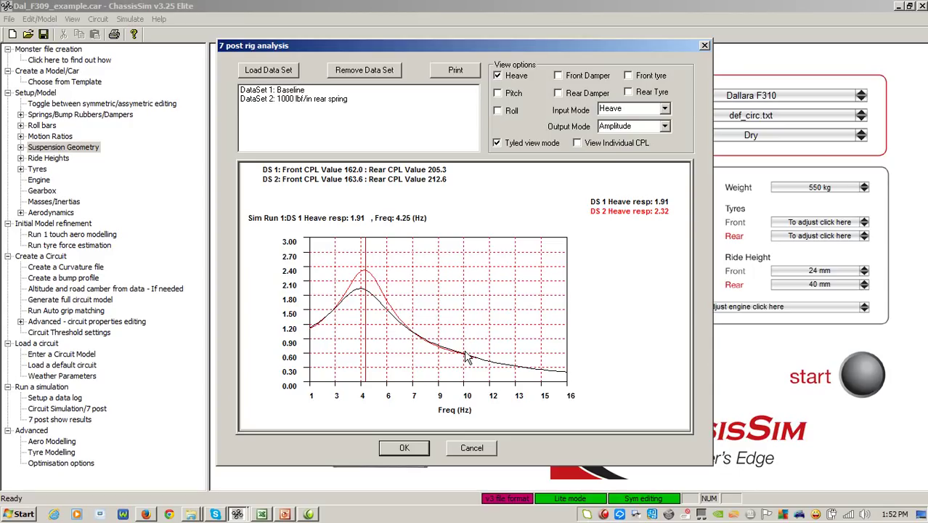
pyautogui.click(588, 514)
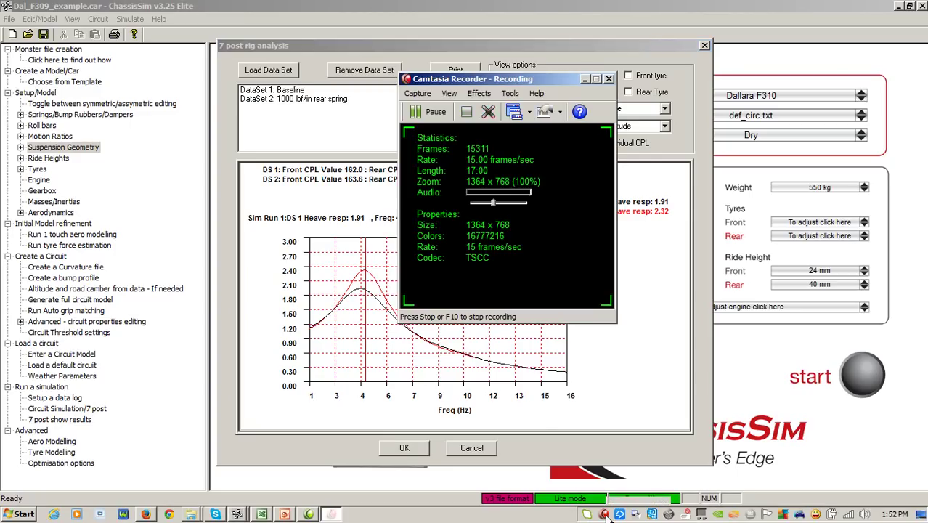